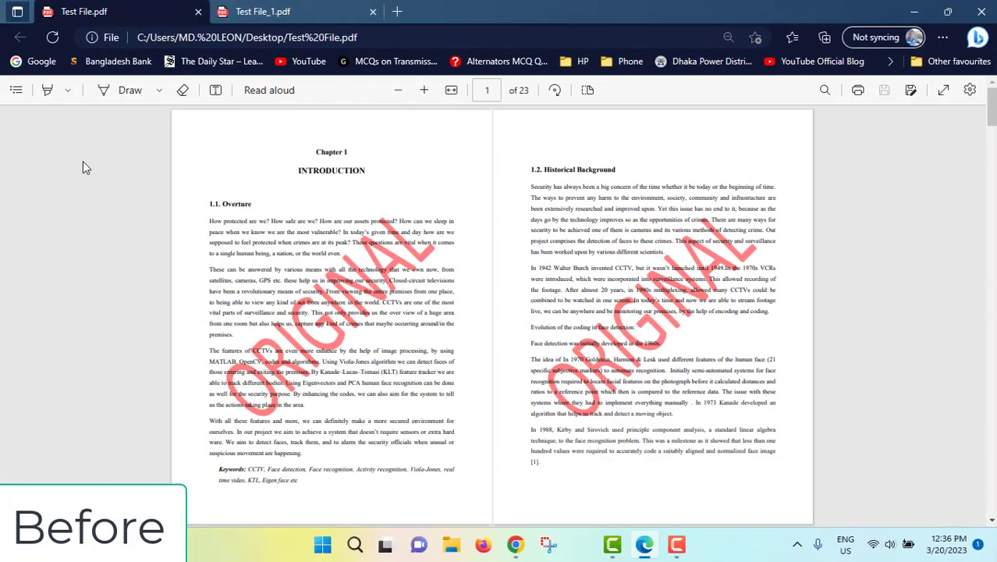
scroll(83, 158, down, 8)
scroll(83, 158, down, 3)
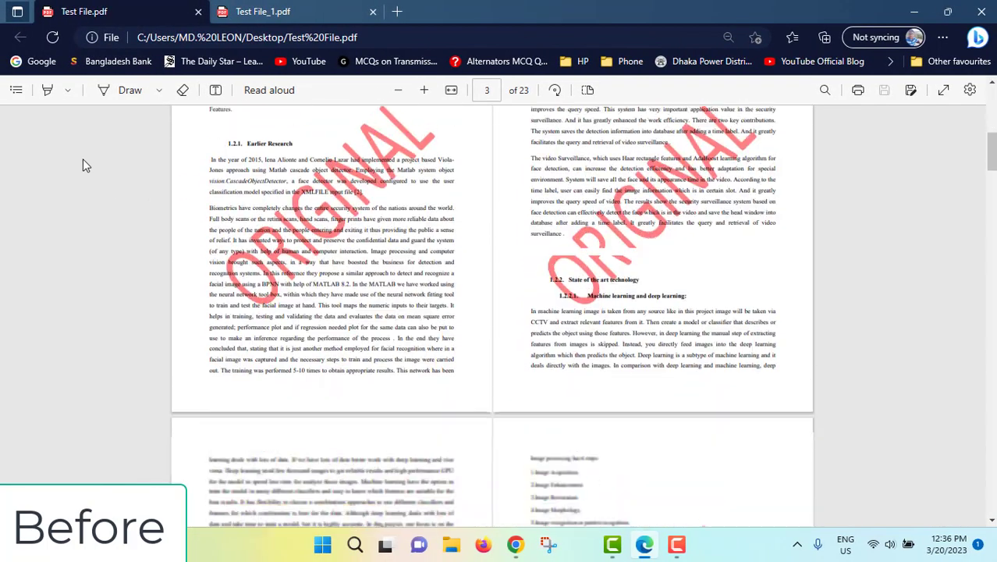
scroll(82, 159, up, 2)
scroll(83, 158, up, 8)
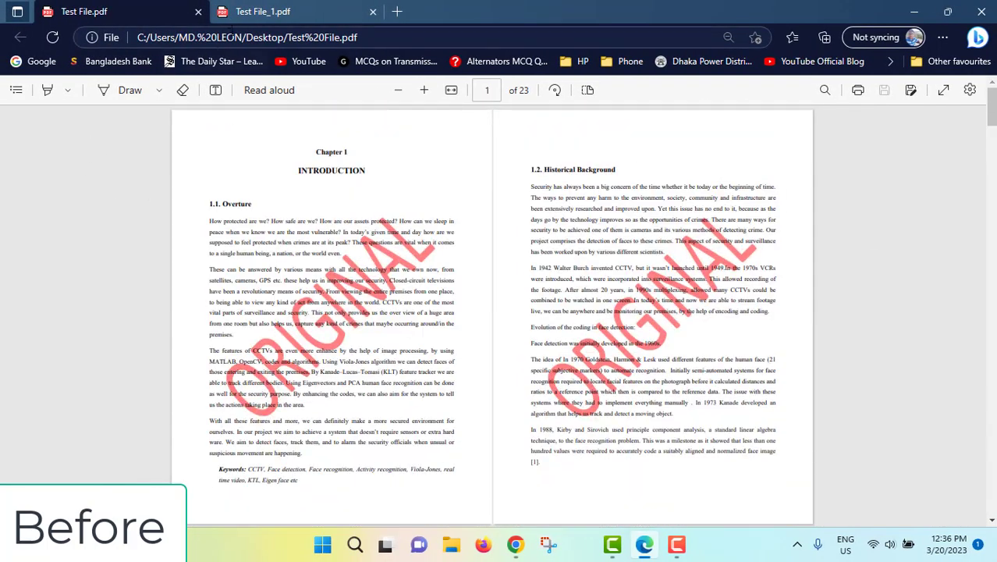
- Switch to the Test_File_1.pdf tab to view the watermark-free copy
click(263, 11)
scroll(45, 242, down, 5)
scroll(45, 241, down, 3)
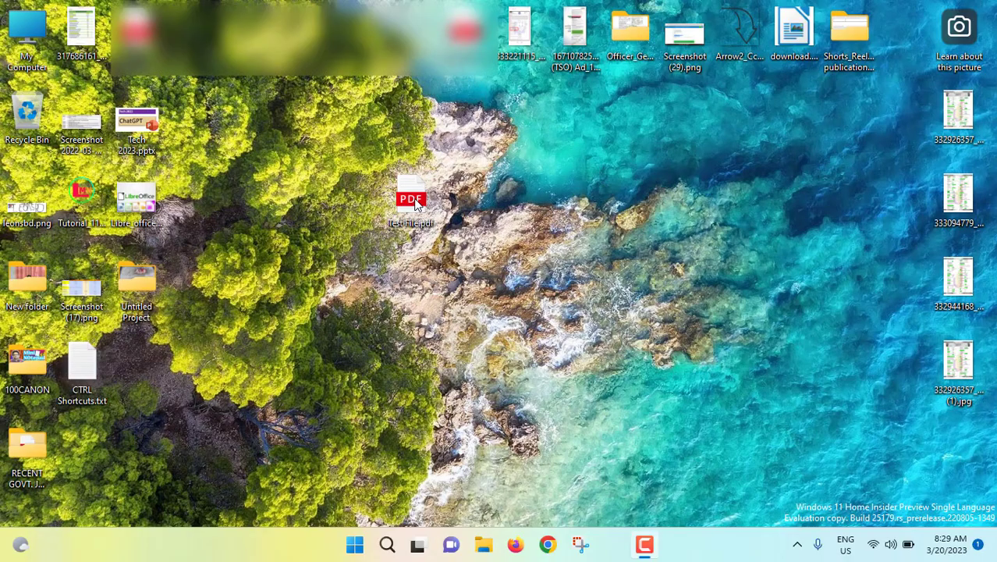
- Reopen the watermarked Test File.pdf from the desktop in Edge
double_click(416, 204)
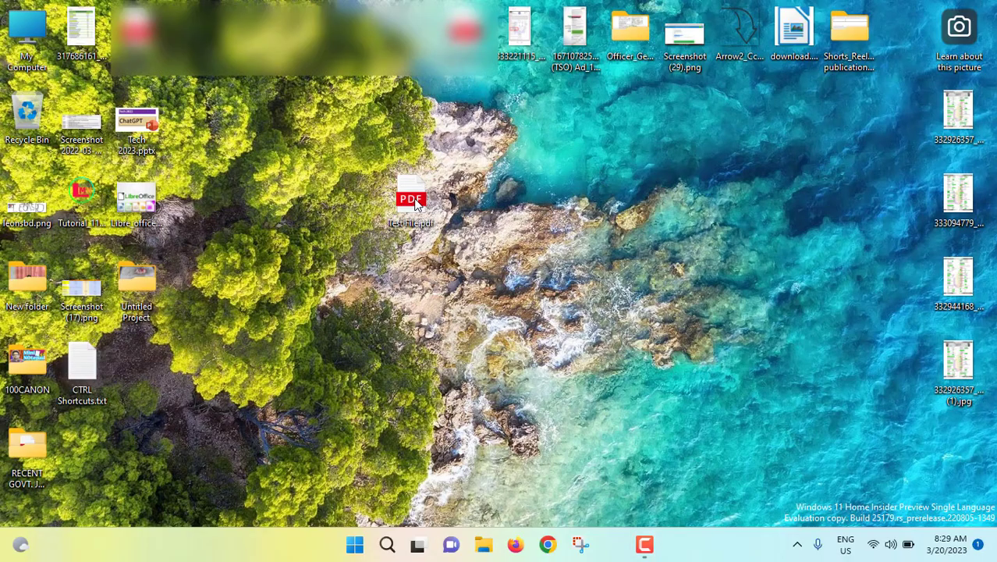
scroll(623, 304, up, 10)
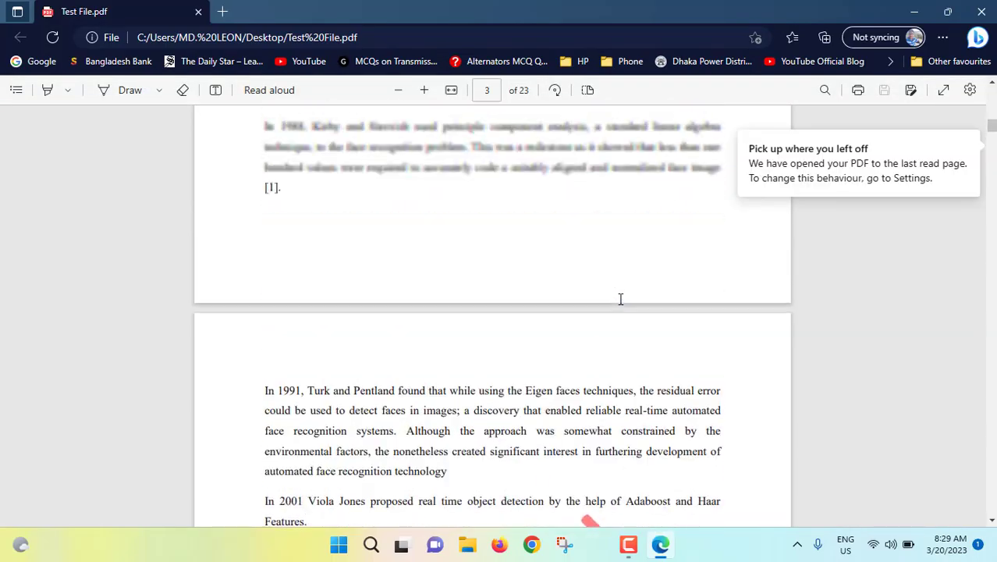
scroll(623, 304, up, 10)
scroll(601, 296, up, 8)
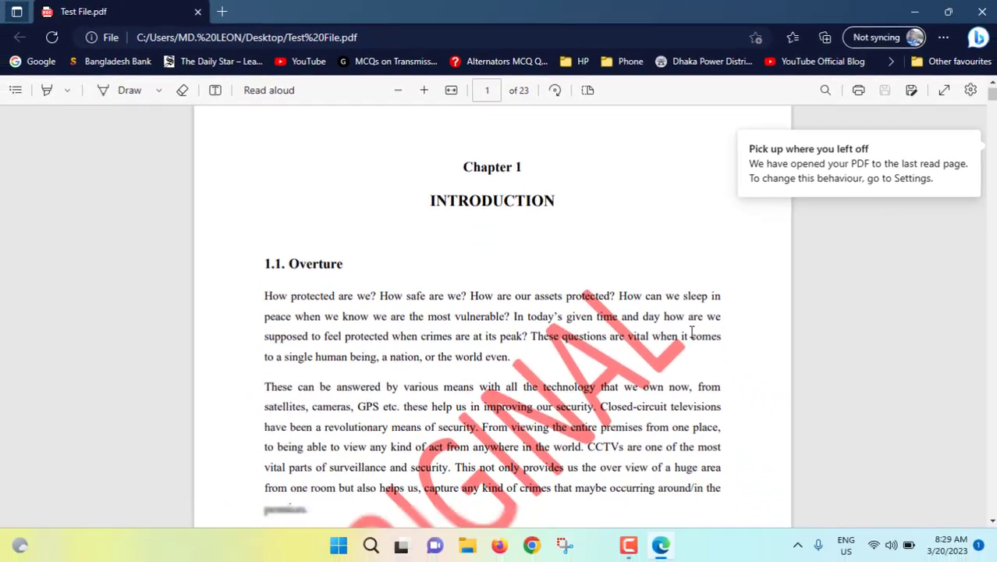
scroll(593, 300, down, 1)
scroll(660, 303, down, 2)
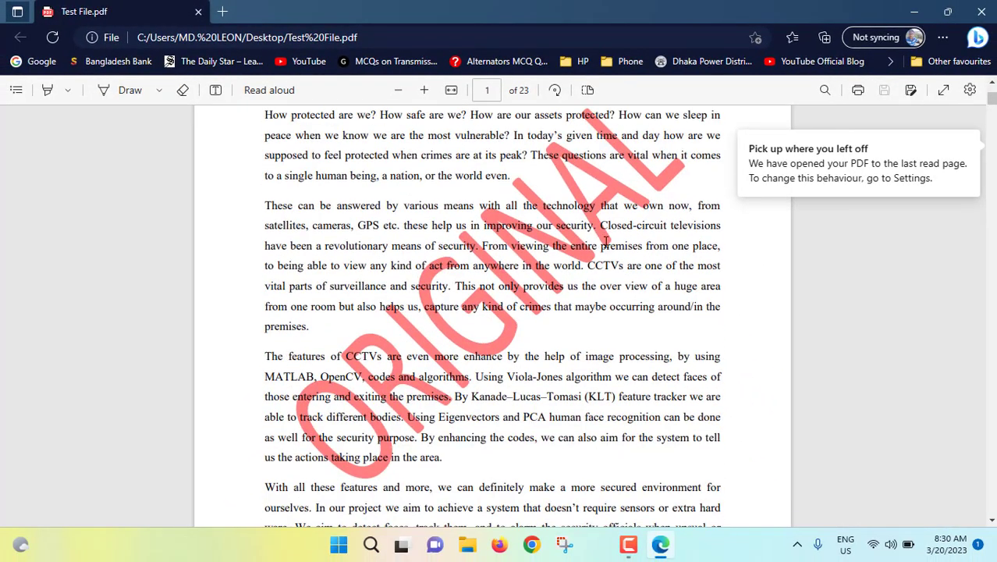
scroll(656, 310, down, 3)
scroll(656, 310, up, 2)
scroll(659, 328, up, 3)
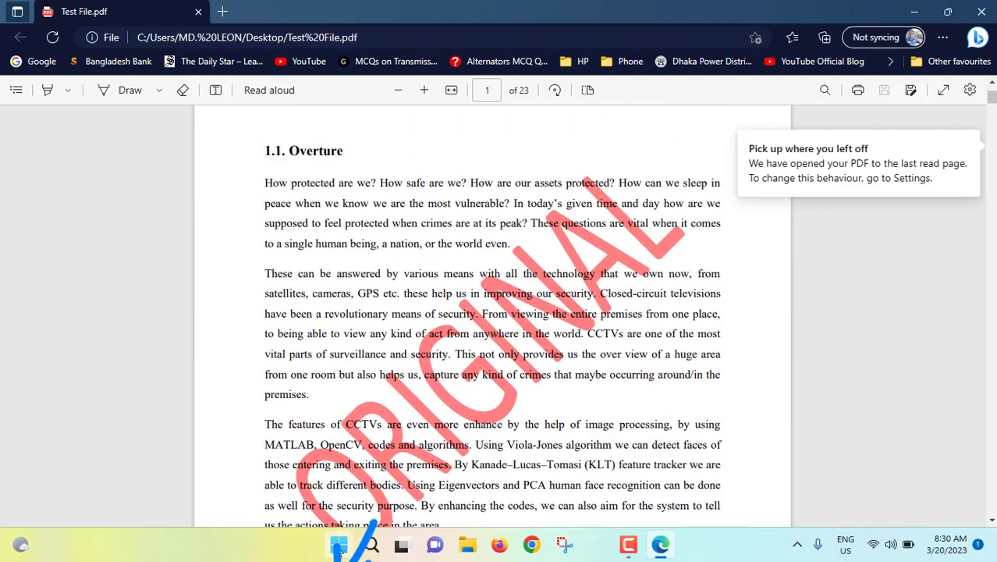
- From the Start menu's All apps list, jump to the W section to reach Word
click(338, 545)
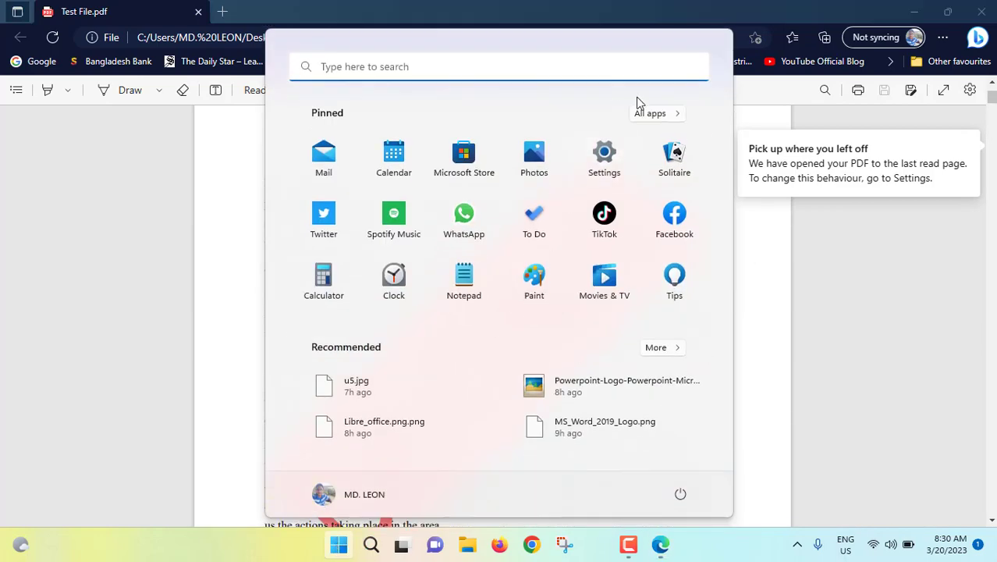
click(656, 114)
click(365, 210)
click(441, 395)
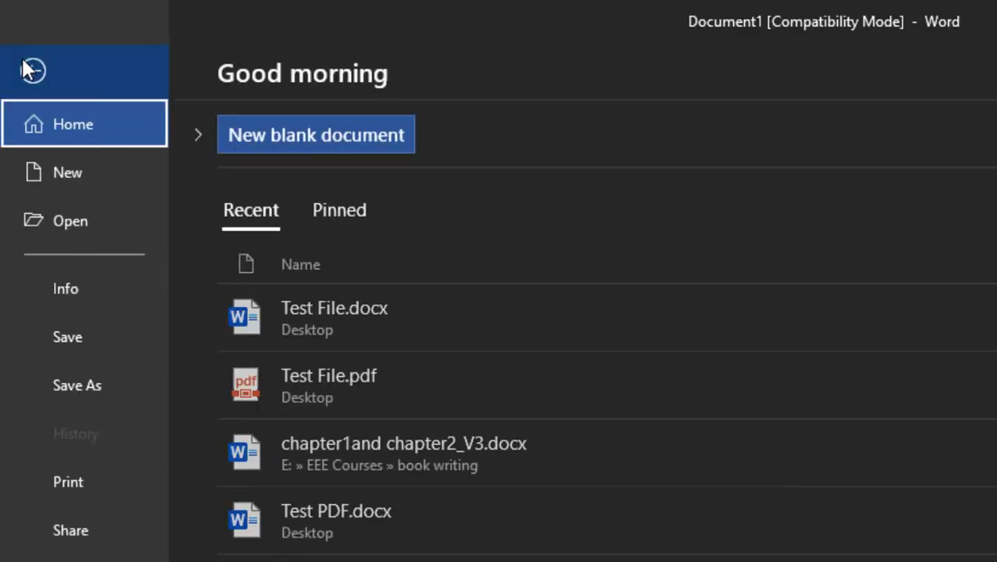
- Open Test File.pdf from the Desktop in Word and confirm converting it to an editable document
click(53, 219)
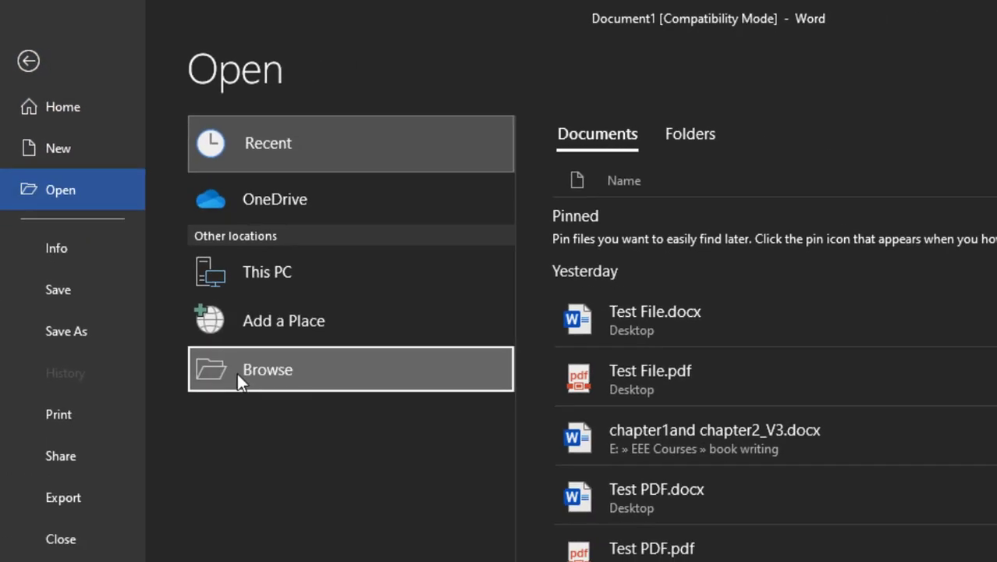
click(237, 373)
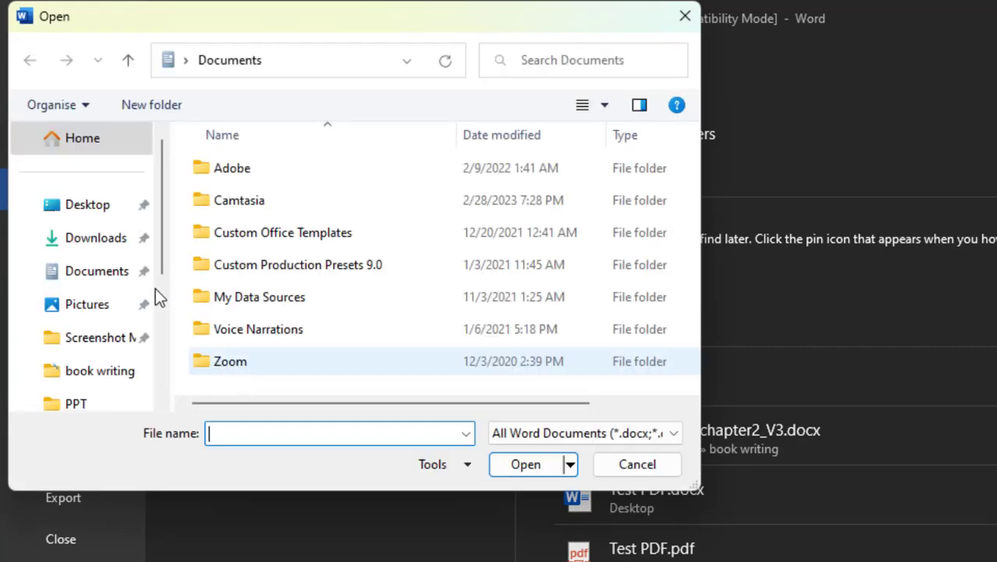
click(81, 205)
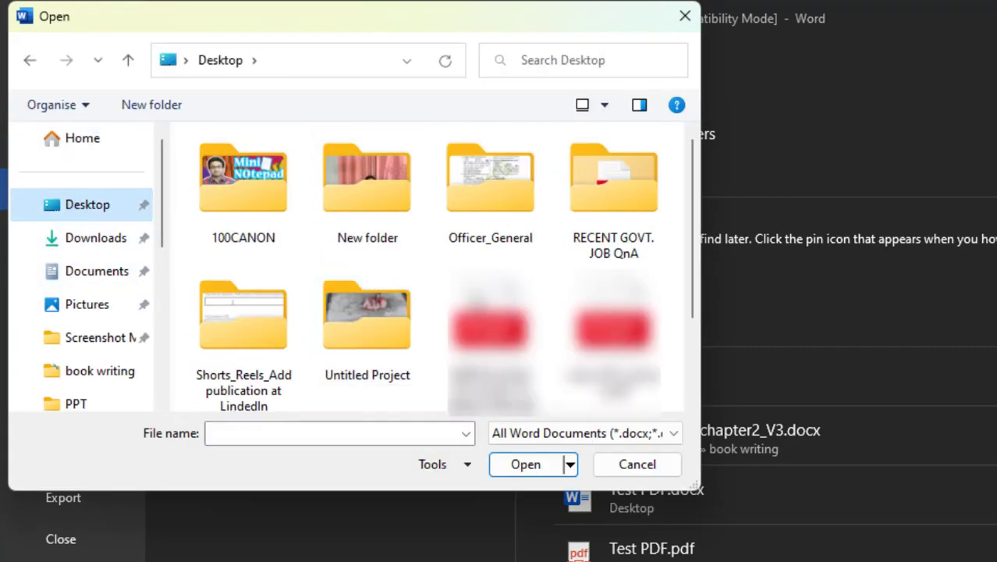
scroll(468, 273, down, 3)
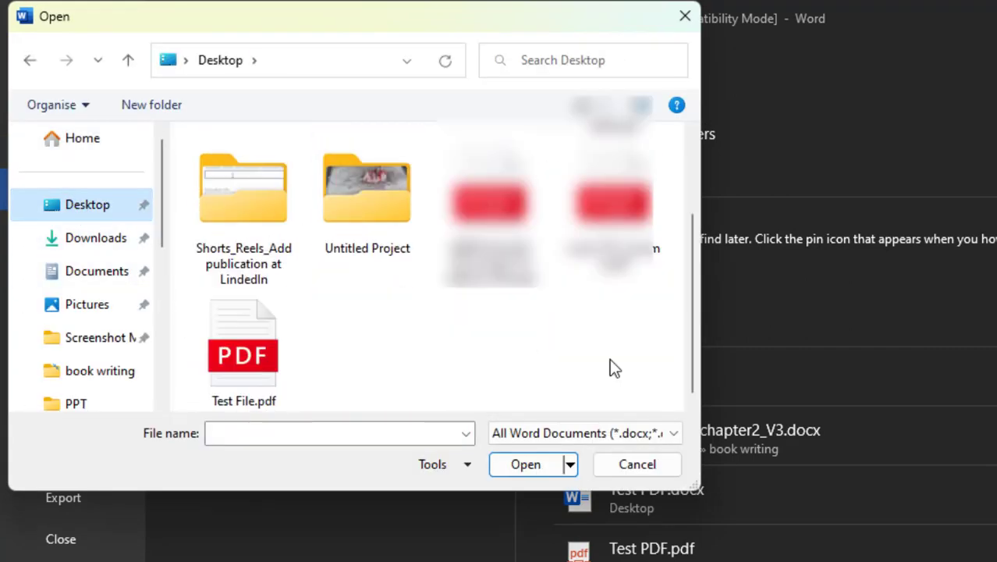
click(243, 355)
click(525, 464)
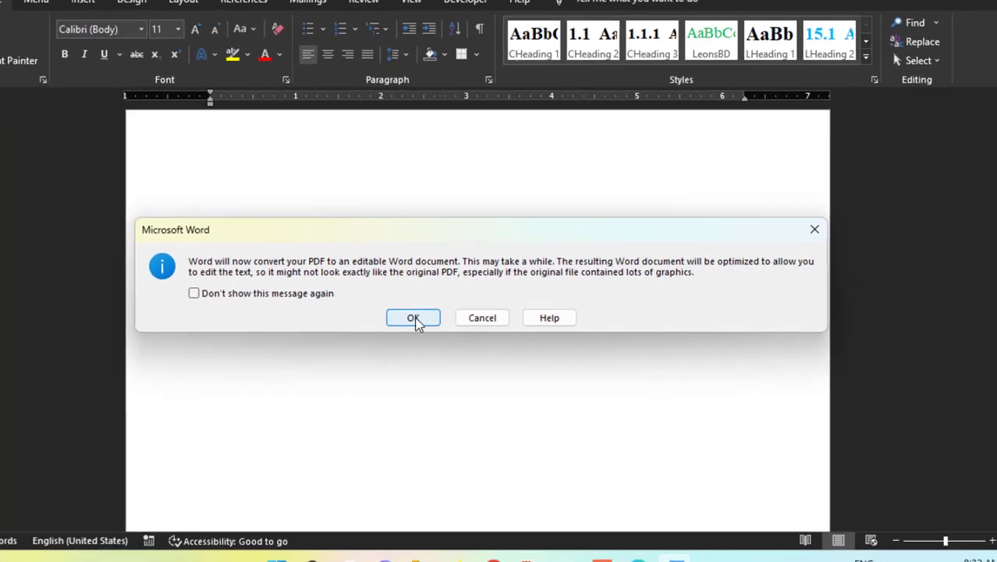
click(382, 314)
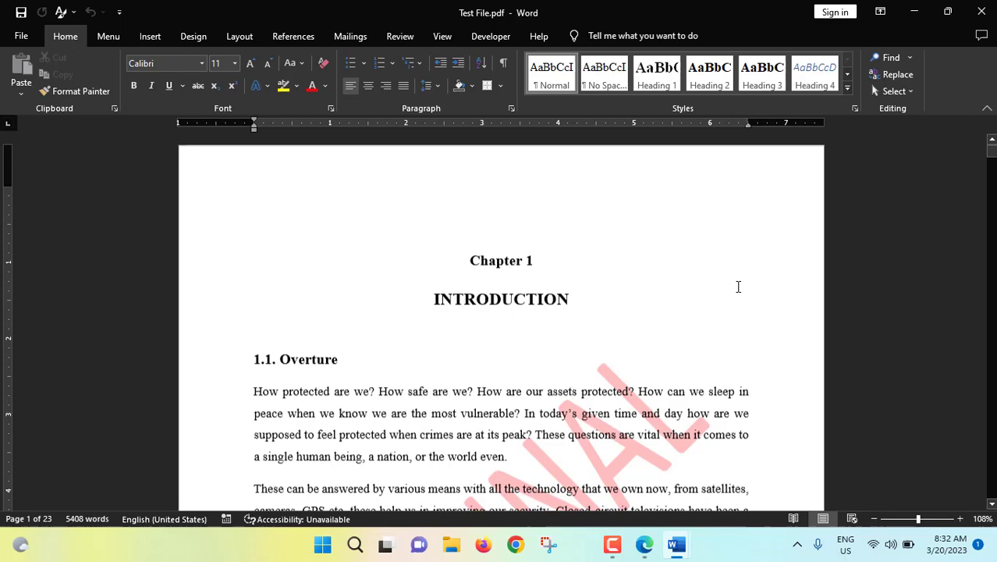
- Save the converted document to the Desktop as Test File.docx
click(21, 35)
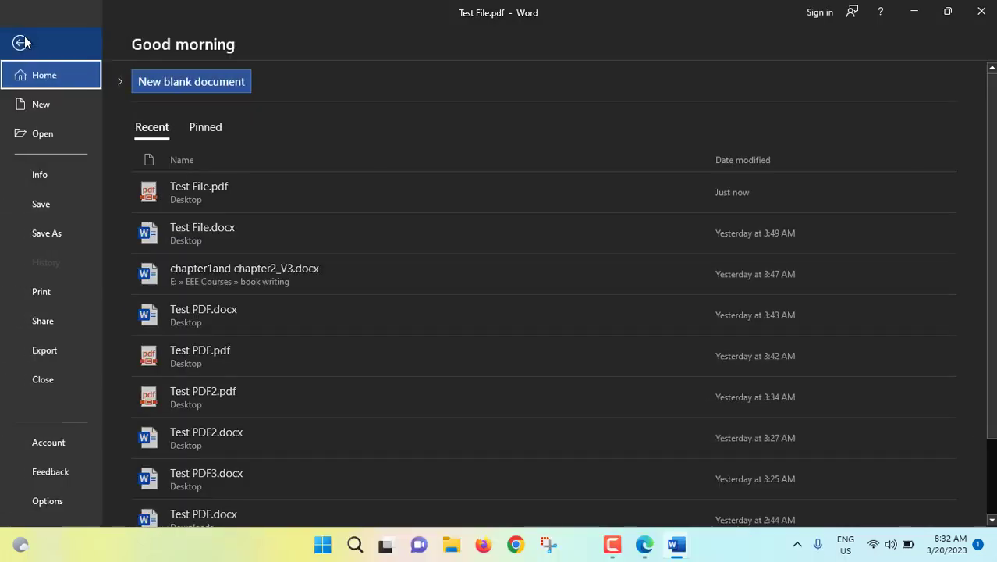
click(40, 234)
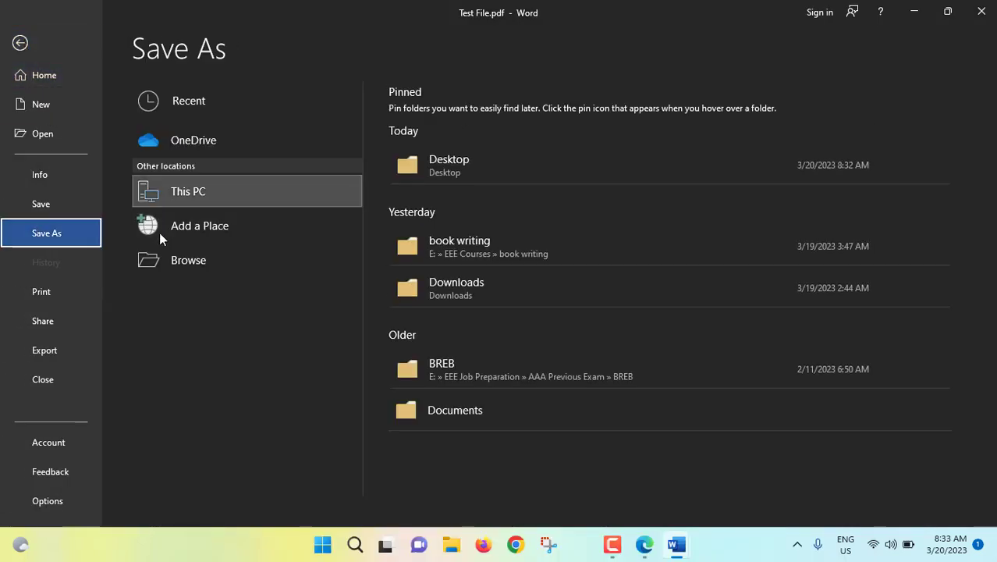
click(173, 264)
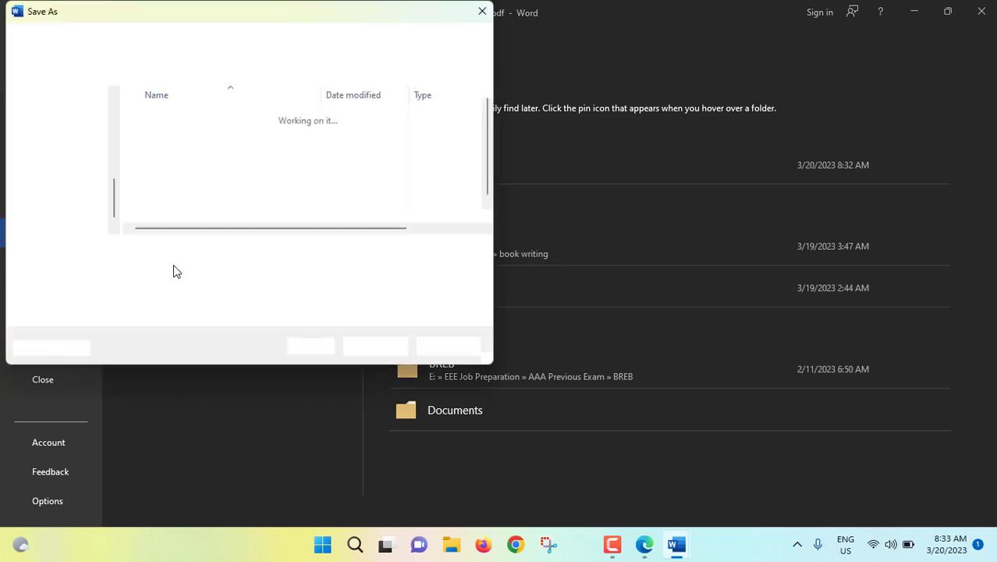
scroll(56, 131, up, 1)
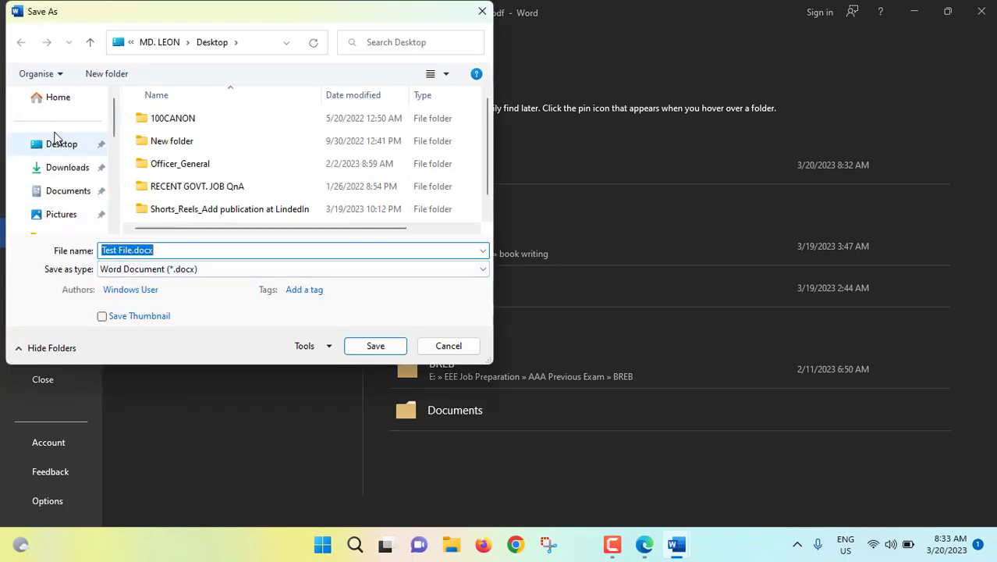
click(61, 146)
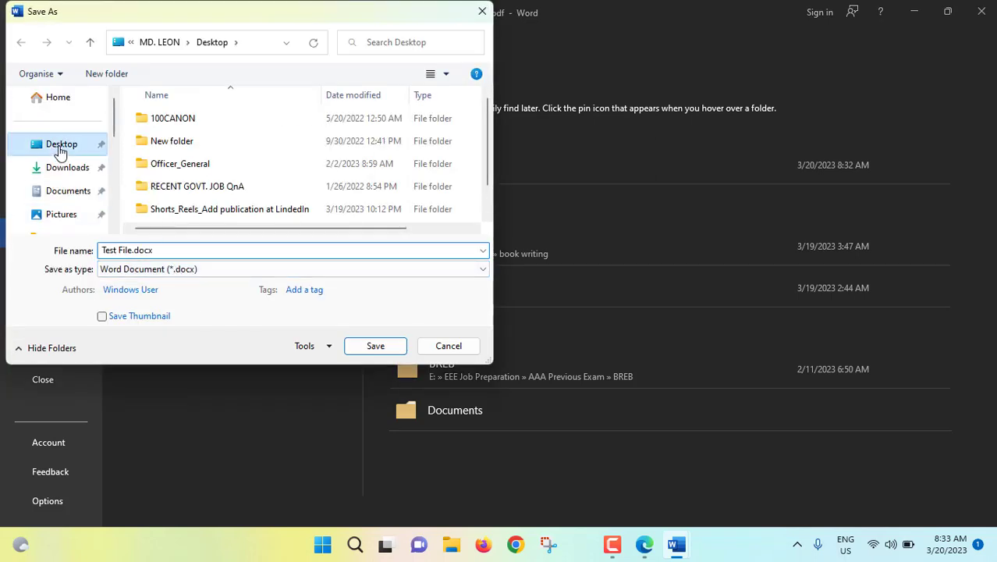
click(375, 345)
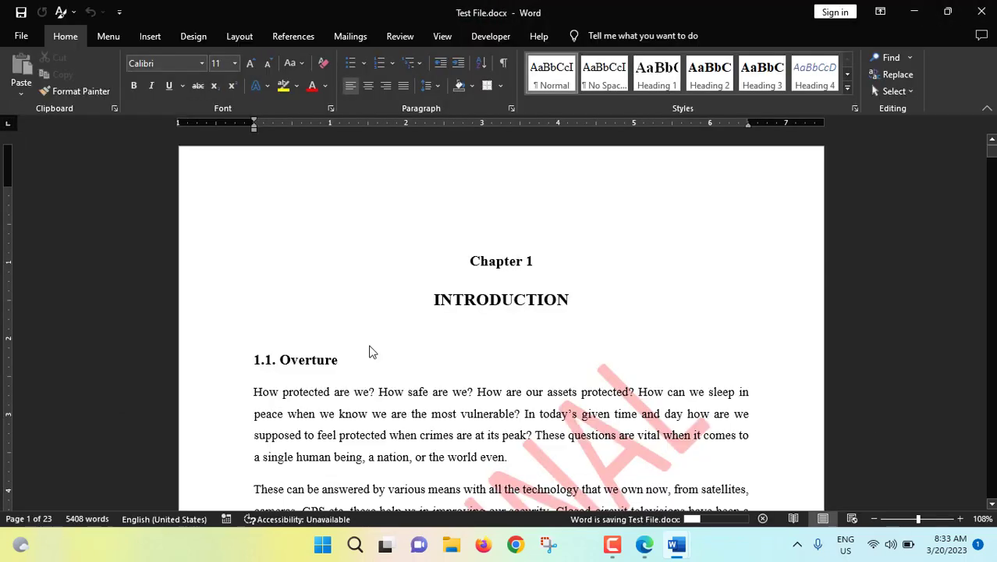
scroll(373, 351, down, 5)
- Zoom out to about 33% and show the accessibility inspection results for the document
click(913, 519)
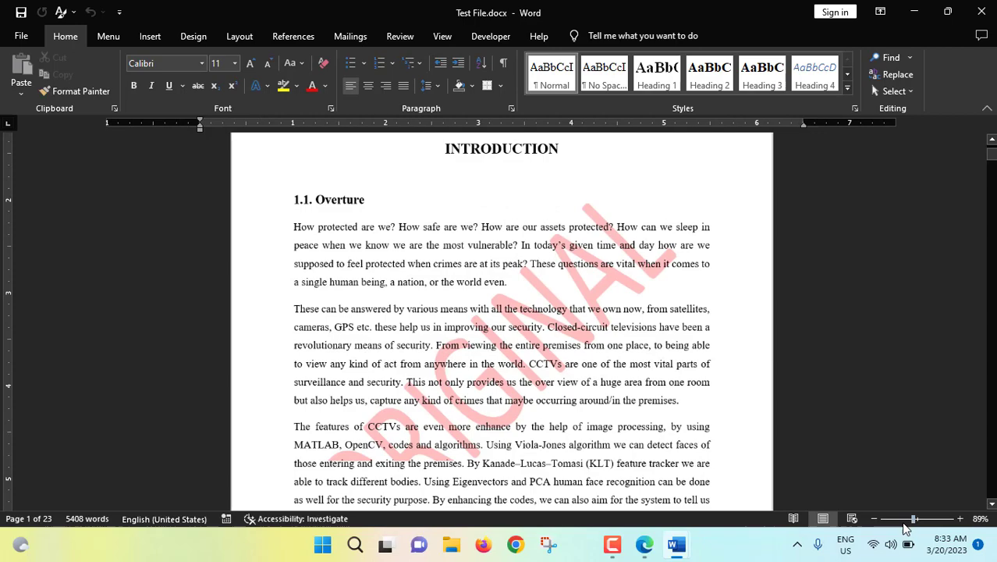
drag(913, 519, 885, 519)
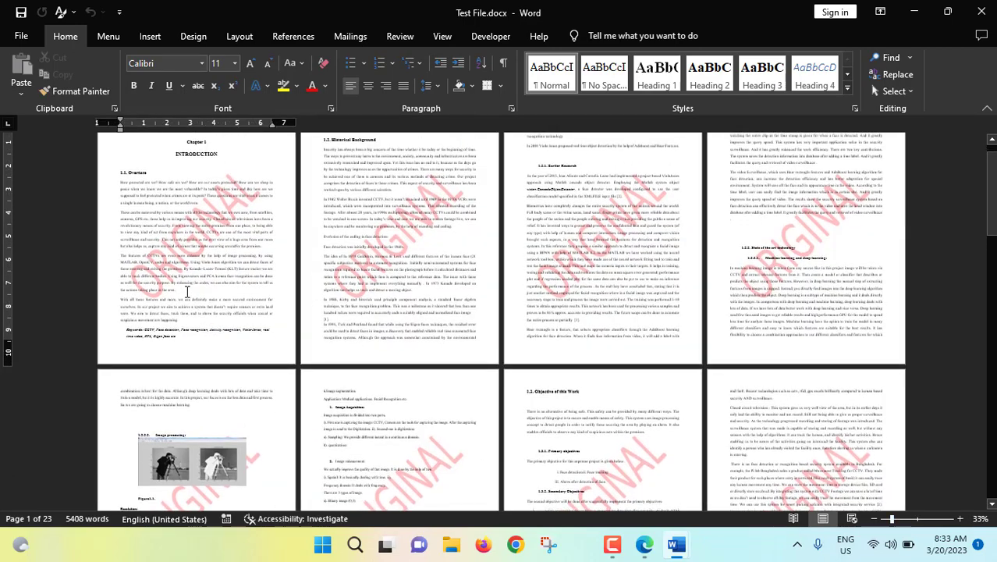
click(214, 205)
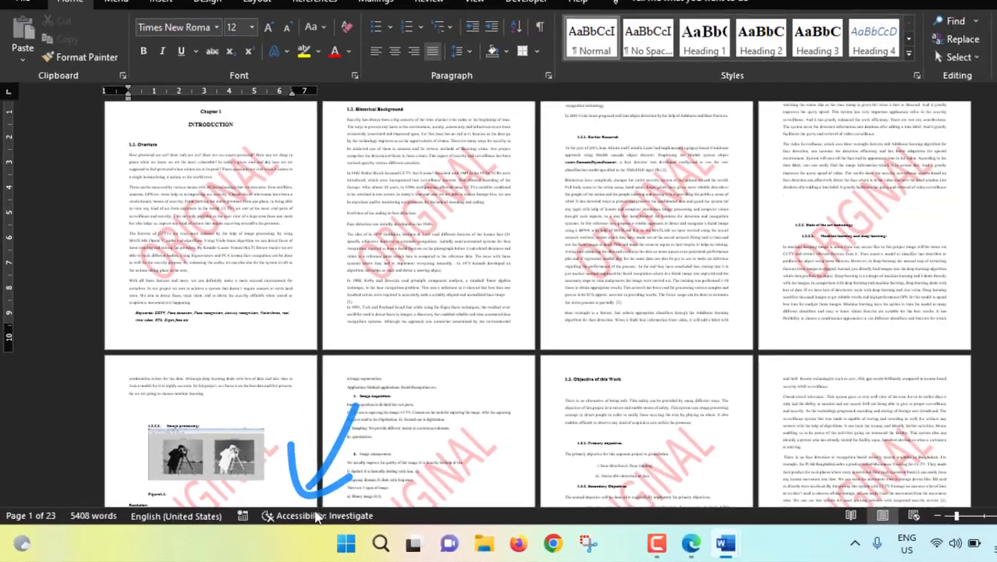
click(318, 516)
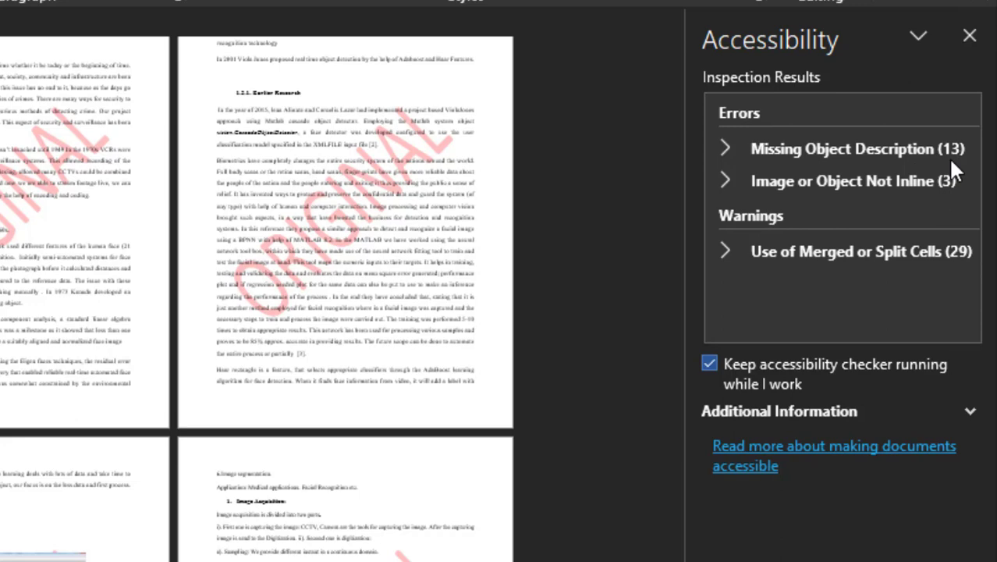
- Mark Group 20194 as decorative and select Group 20181, the page-1 watermark shape
click(725, 149)
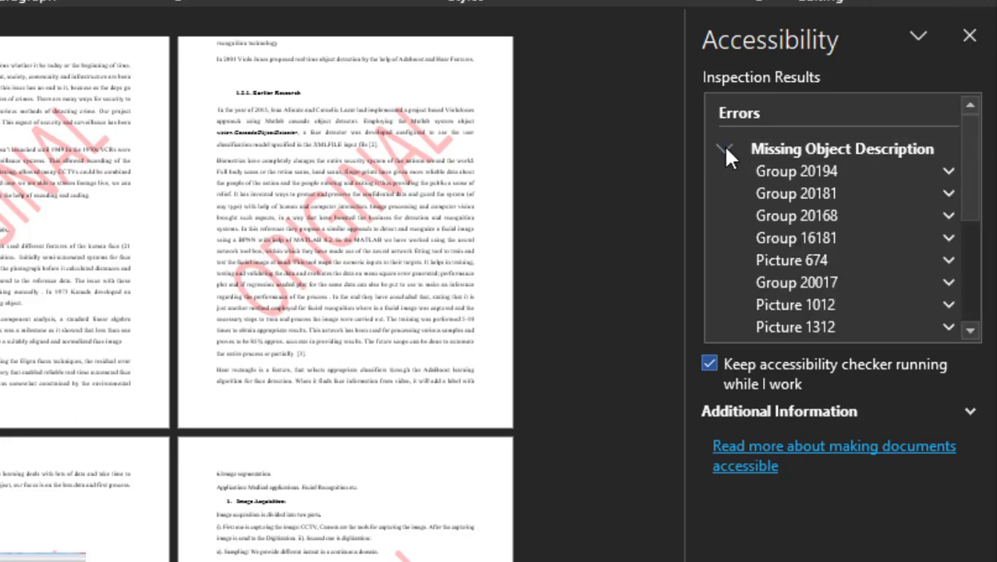
click(947, 173)
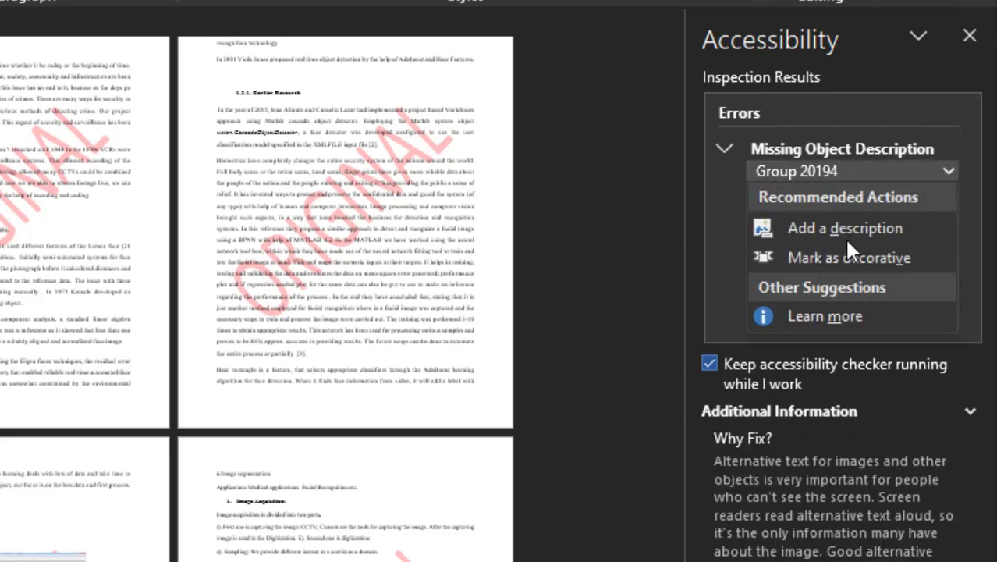
click(831, 265)
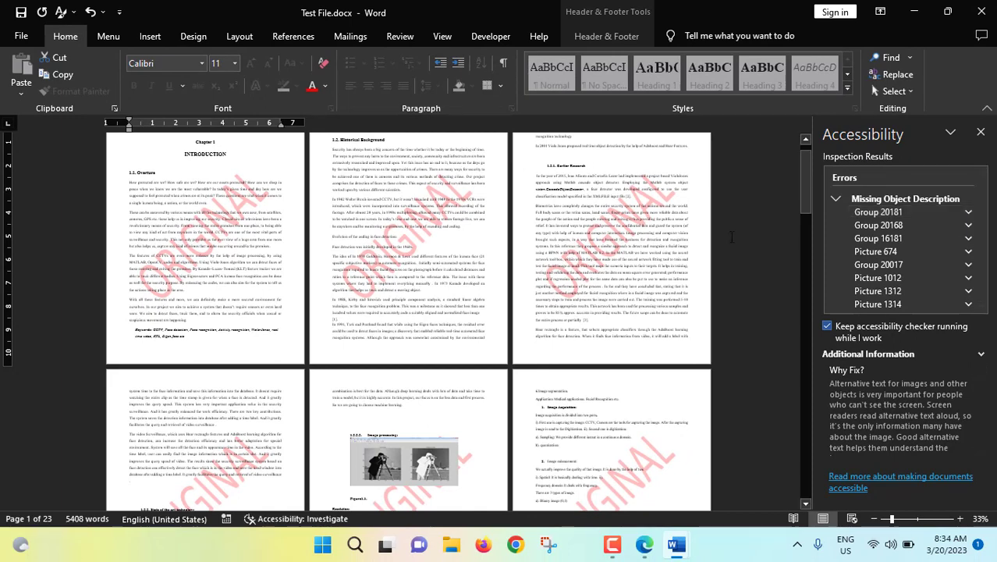
click(970, 215)
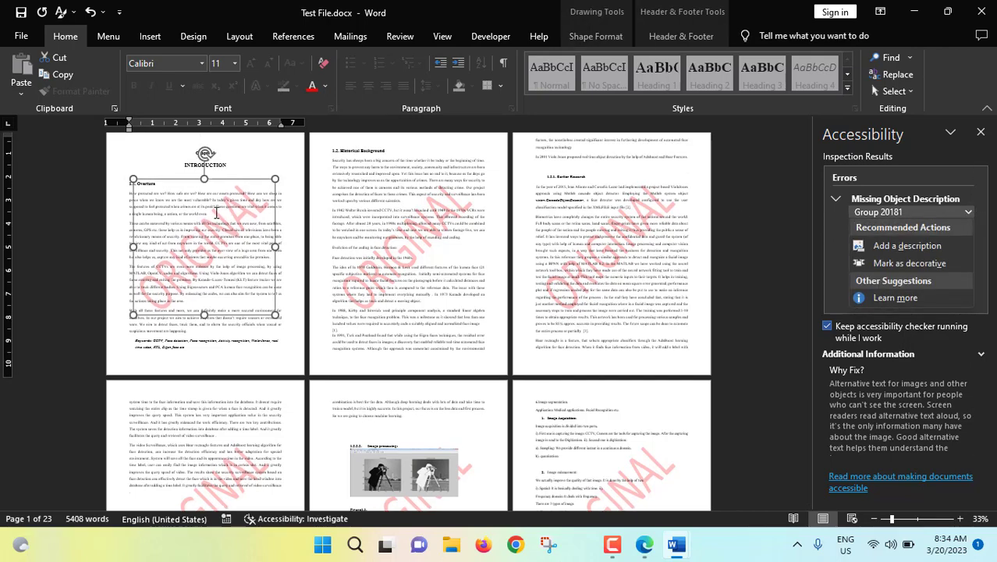
click(981, 136)
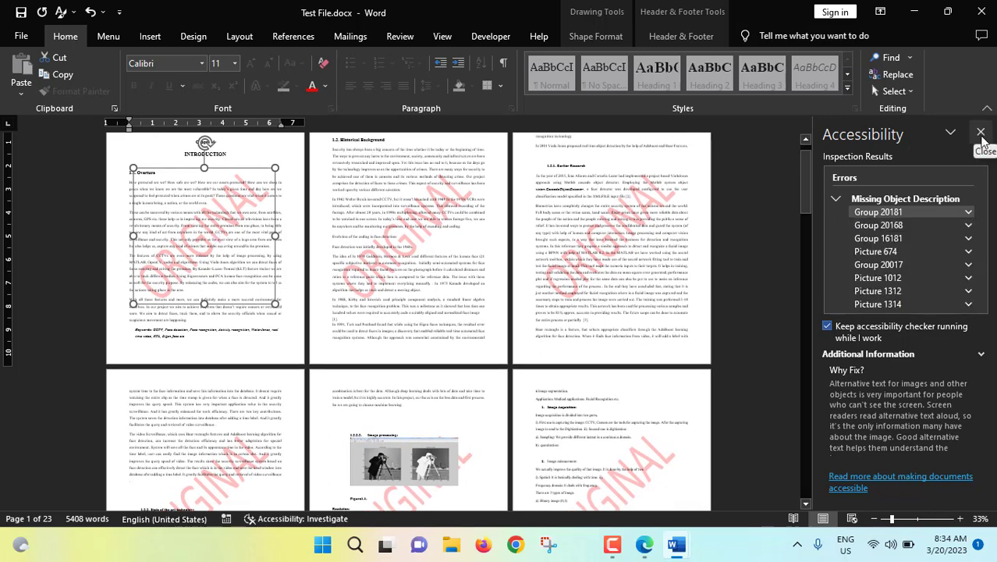
- Delete the selected ORIGINAL watermark so it disappears from every page
click(981, 134)
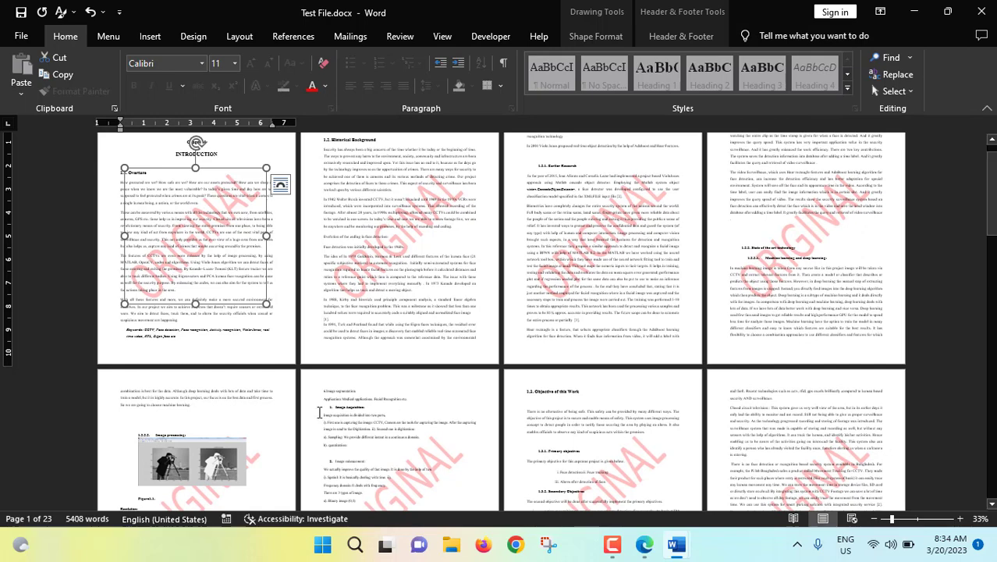
scroll(428, 437, down, 2)
scroll(428, 437, up, 2)
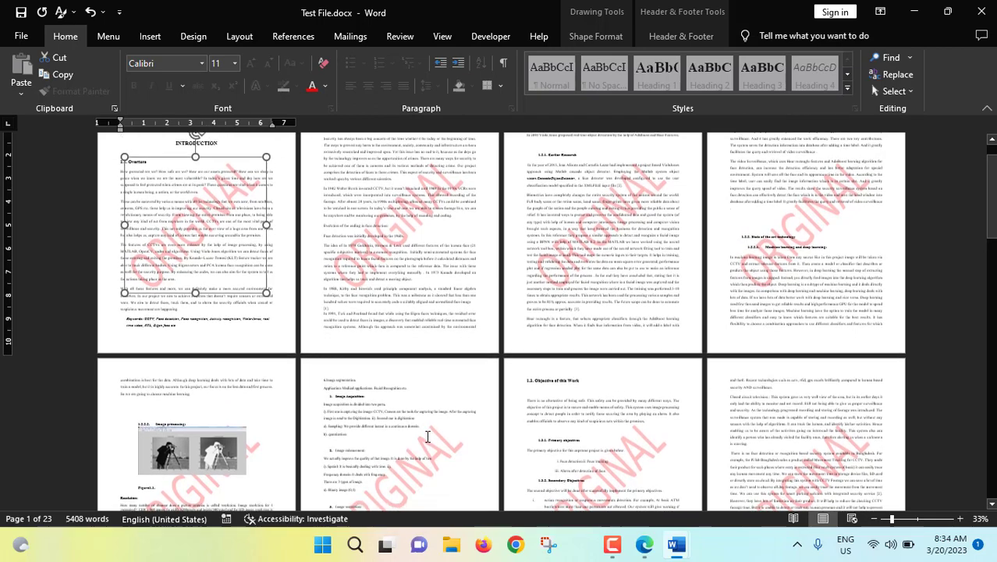
key(Delete)
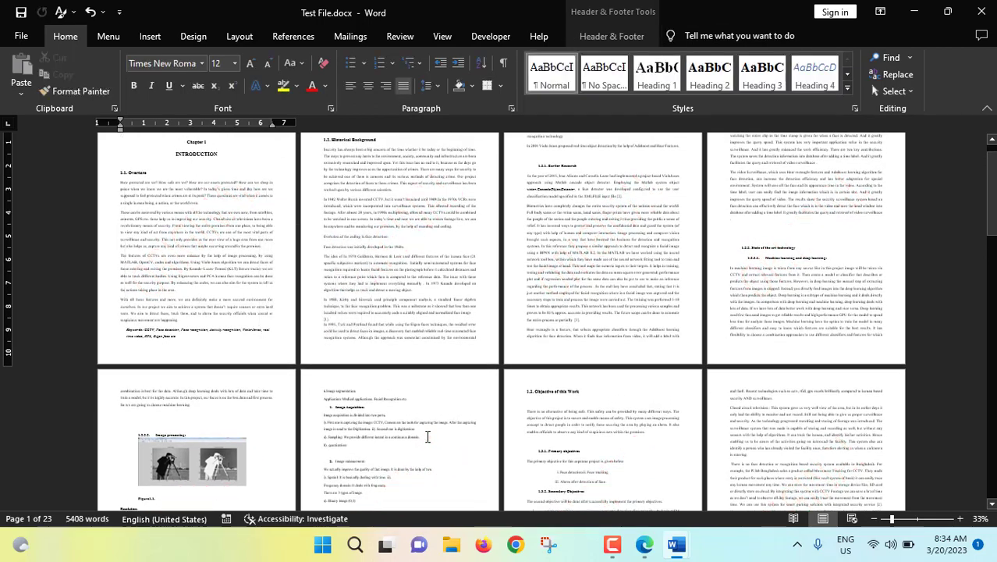
scroll(484, 380, down, 4)
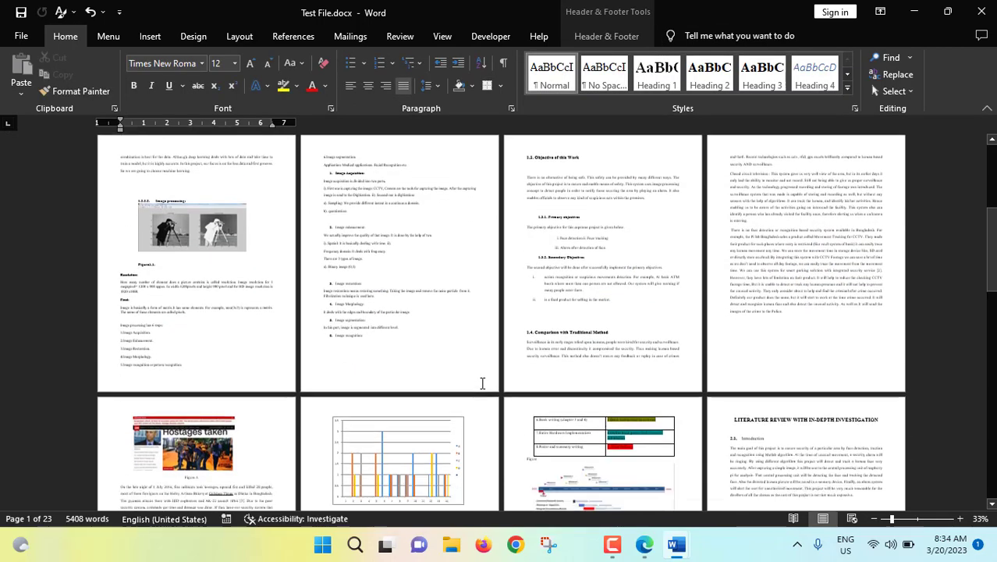
scroll(483, 380, down, 4)
scroll(484, 380, down, 2)
scroll(484, 382, up, 3)
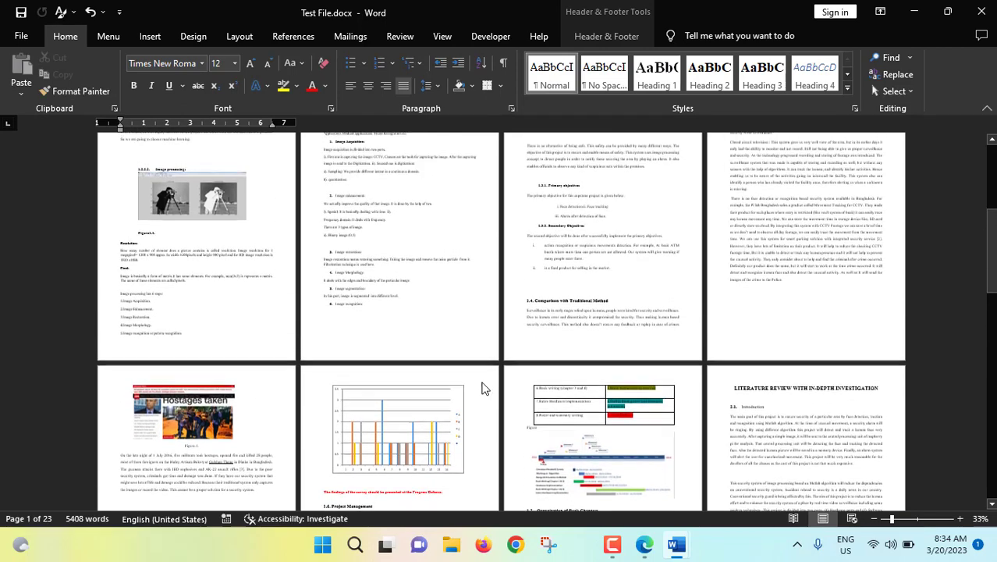
scroll(484, 382, up, 3)
scroll(484, 383, up, 3)
scroll(484, 382, up, 3)
scroll(483, 382, up, 2)
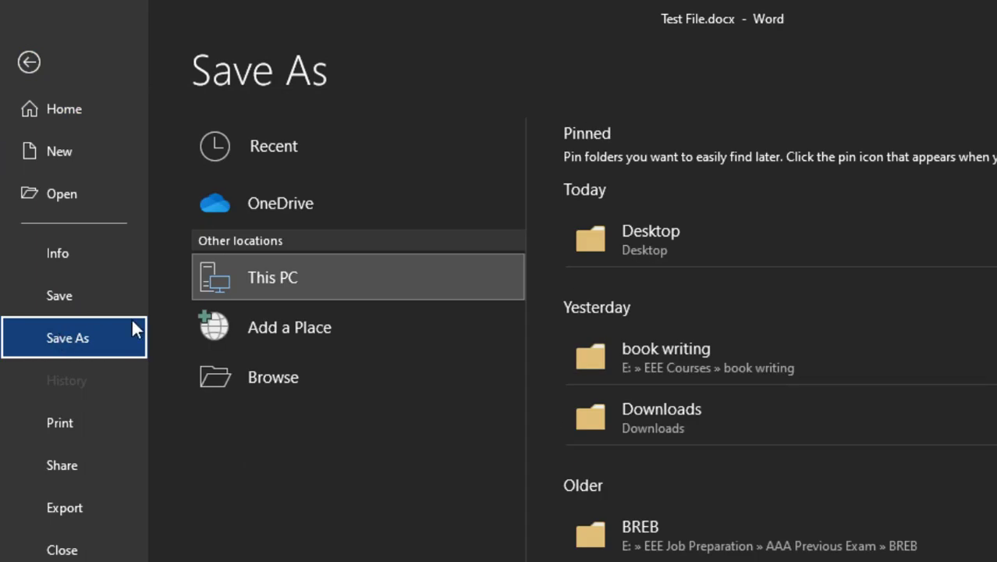
- Save the document to the Desktop as Test File_1 in PDF (*.pdf) format
click(255, 376)
scroll(93, 230, up, 3)
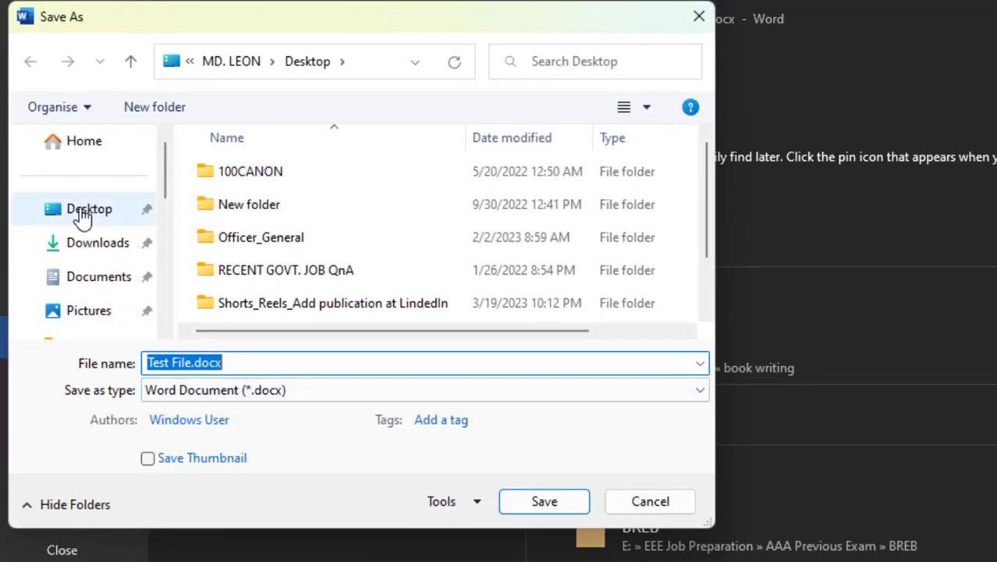
click(81, 211)
click(192, 362)
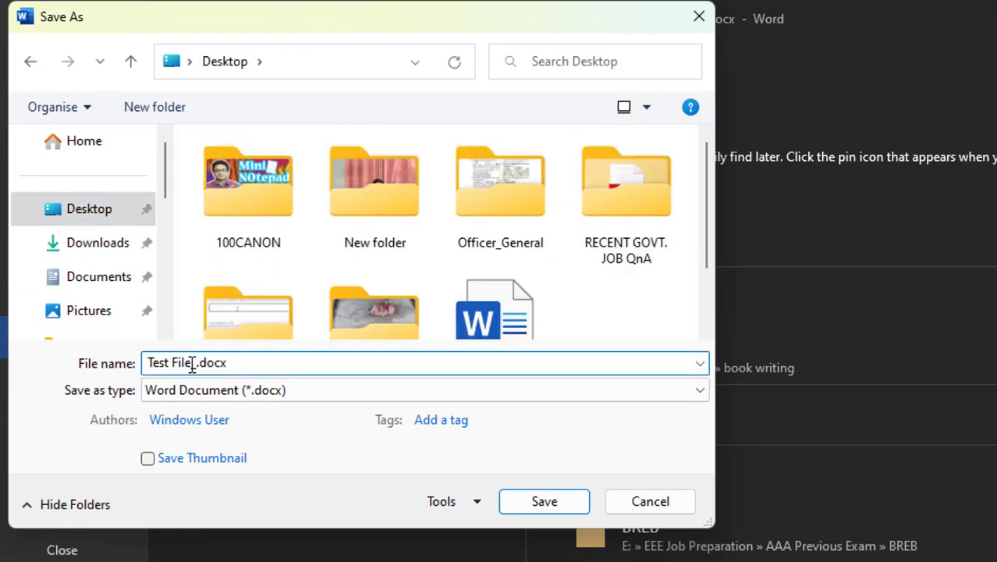
text(1)
click(249, 391)
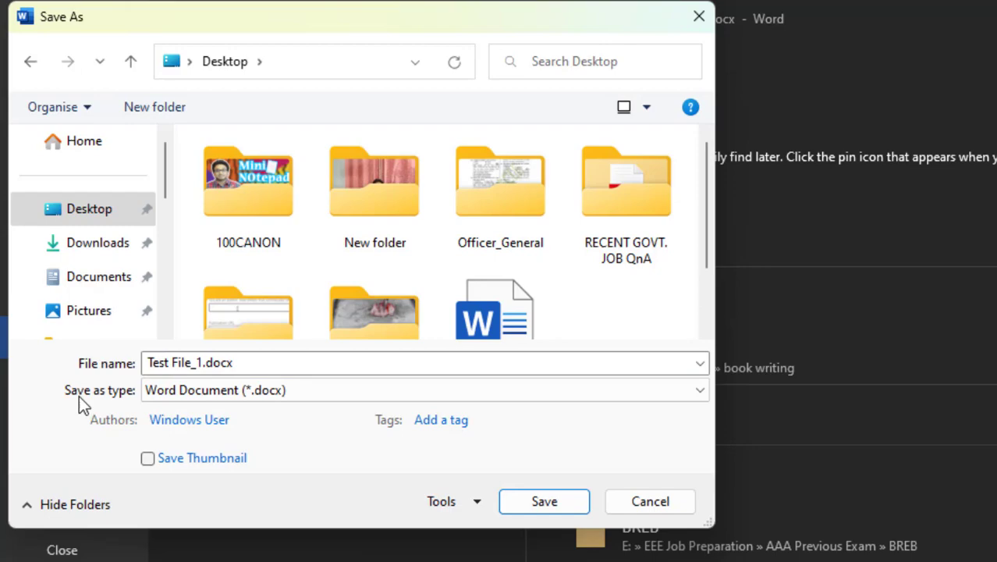
click(306, 394)
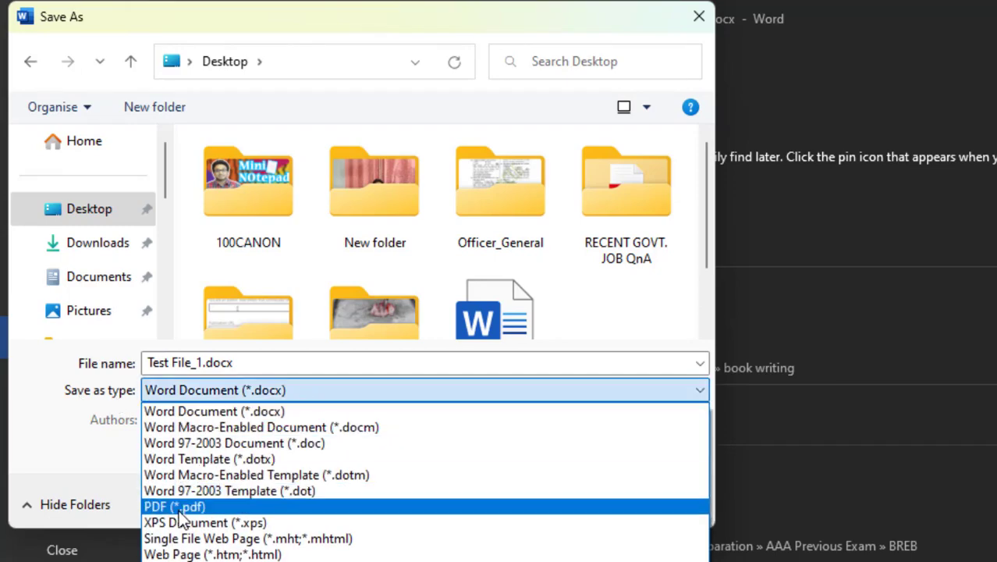
click(177, 507)
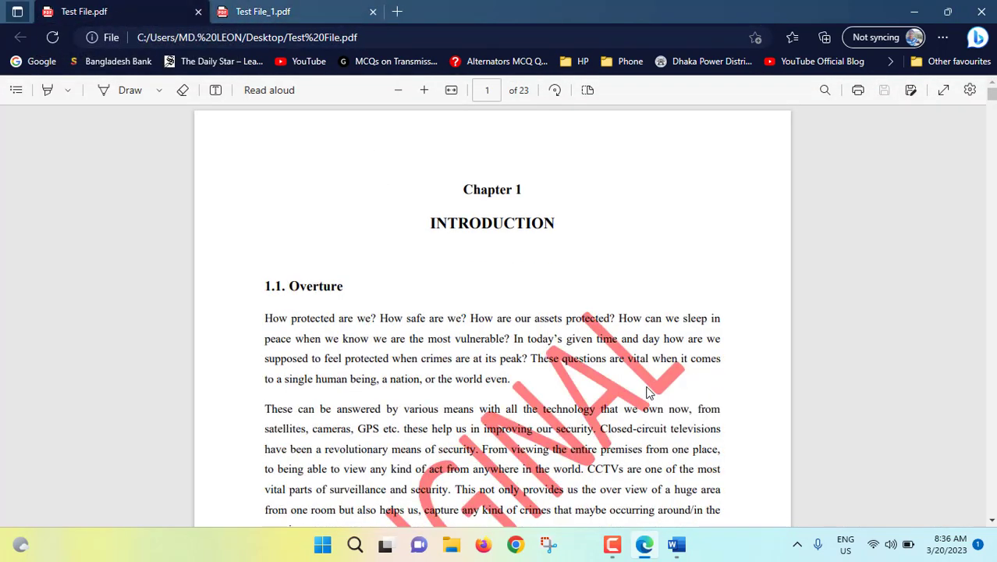
scroll(595, 416, down, 3)
scroll(552, 389, up, 3)
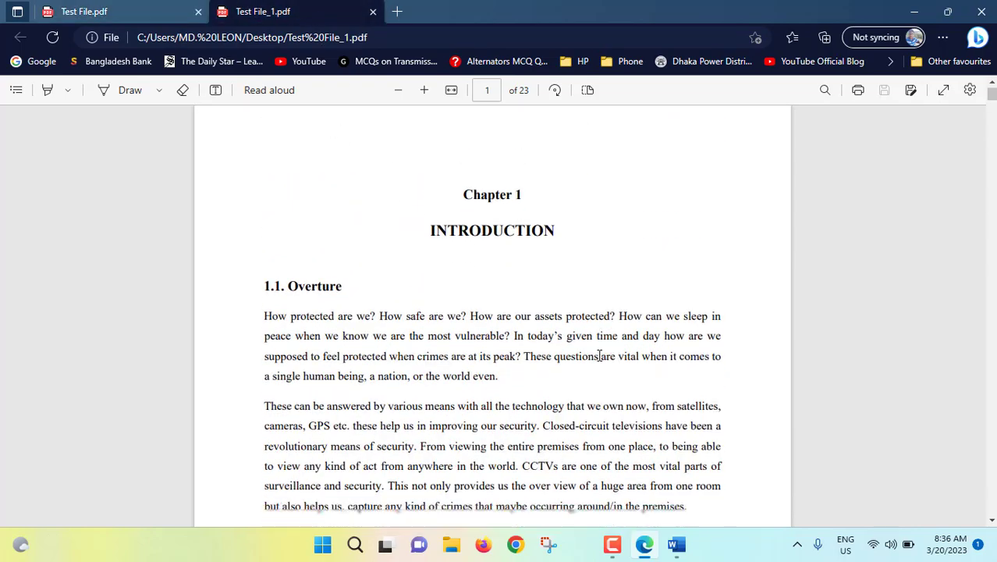
scroll(615, 385, down, 5)
scroll(616, 385, down, 5)
scroll(616, 385, down, 5)
scroll(616, 385, up, 5)
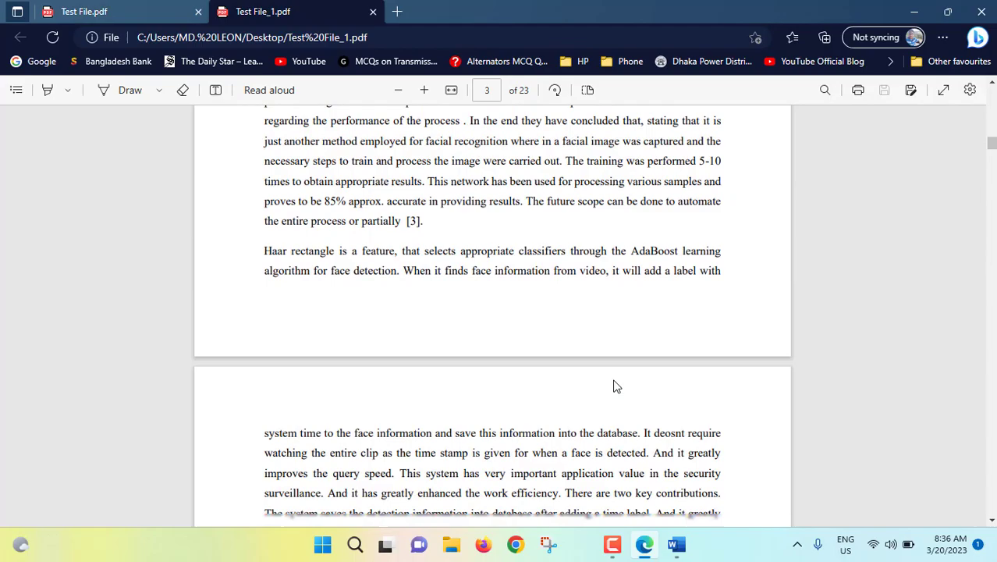
scroll(615, 385, up, 5)
scroll(731, 402, up, 5)
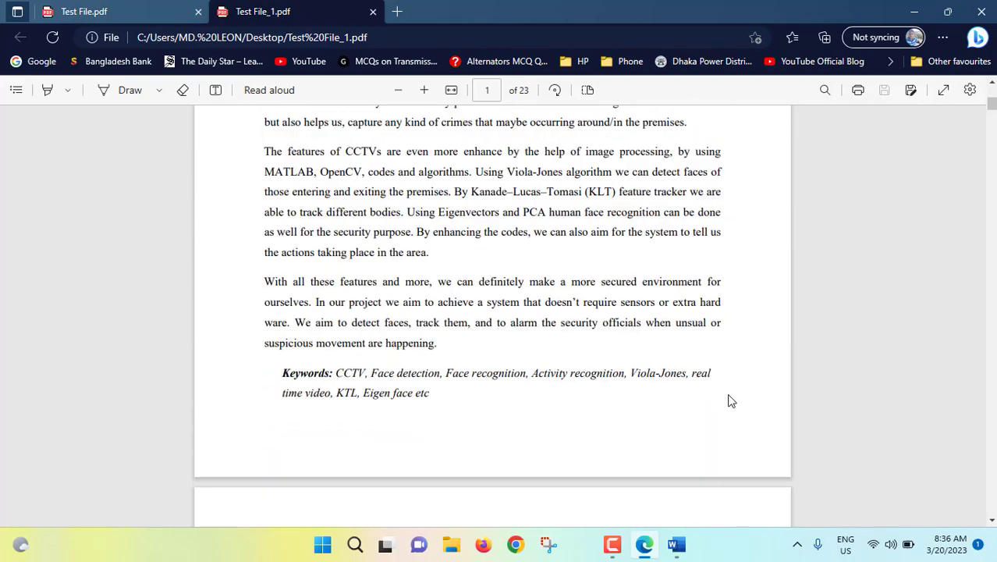